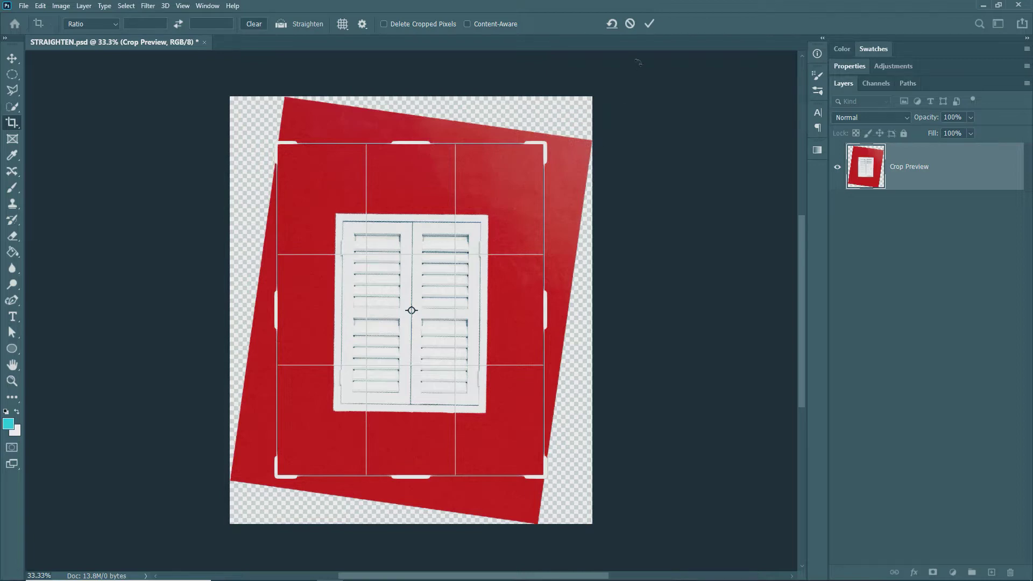
Step: Commit the straightened crop so the tilted shutter photo is trimmed to the crop box
{"action": "left_click", "coordinate": [648, 24]}
{"action": "key", "text": "Return"}
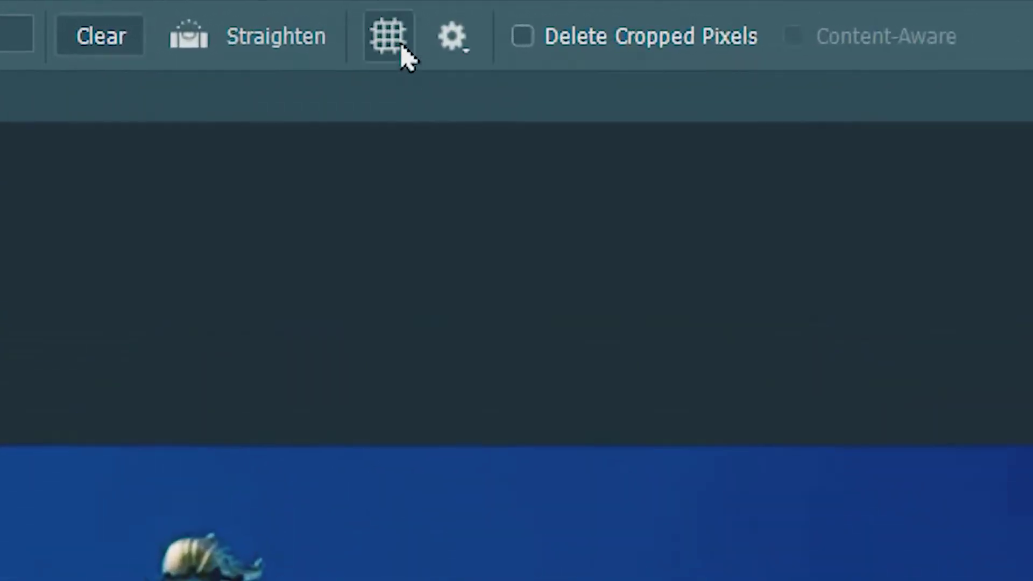
Step: Open the crop overlay menu, which shows Rule of Thirds as the active overlay
{"action": "left_click", "coordinate": [403, 47]}
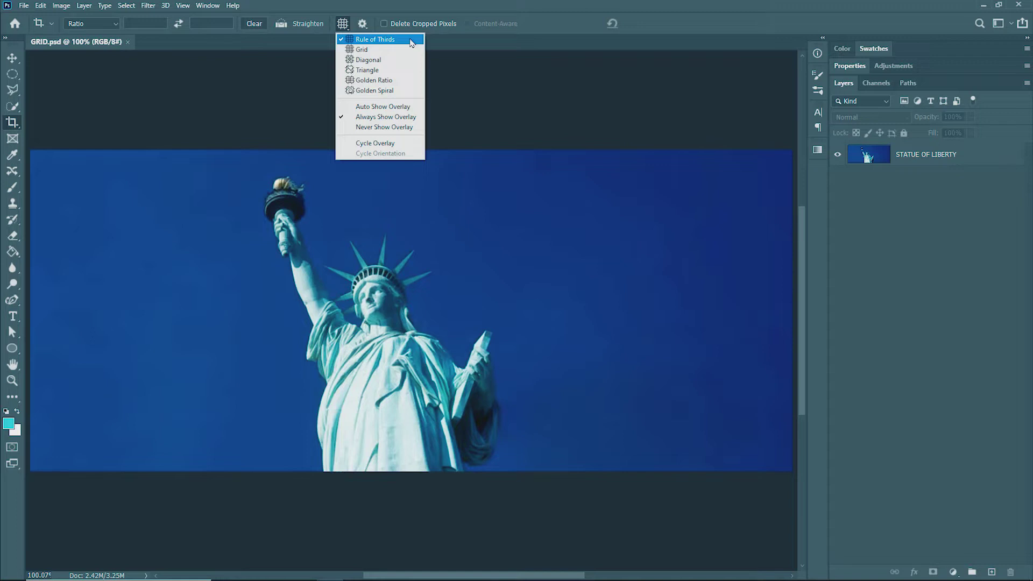
Step: Keep Rule of Thirds, drag the crop's right edge left past the empty sky, and commit
{"action": "left_click", "coordinate": [411, 43]}
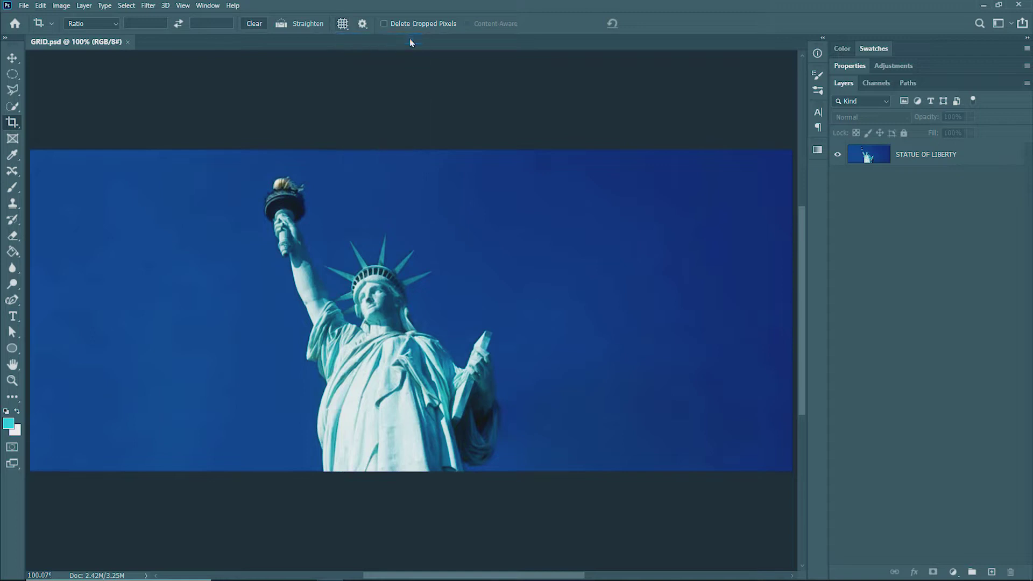
{"action": "left_click", "coordinate": [408, 231]}
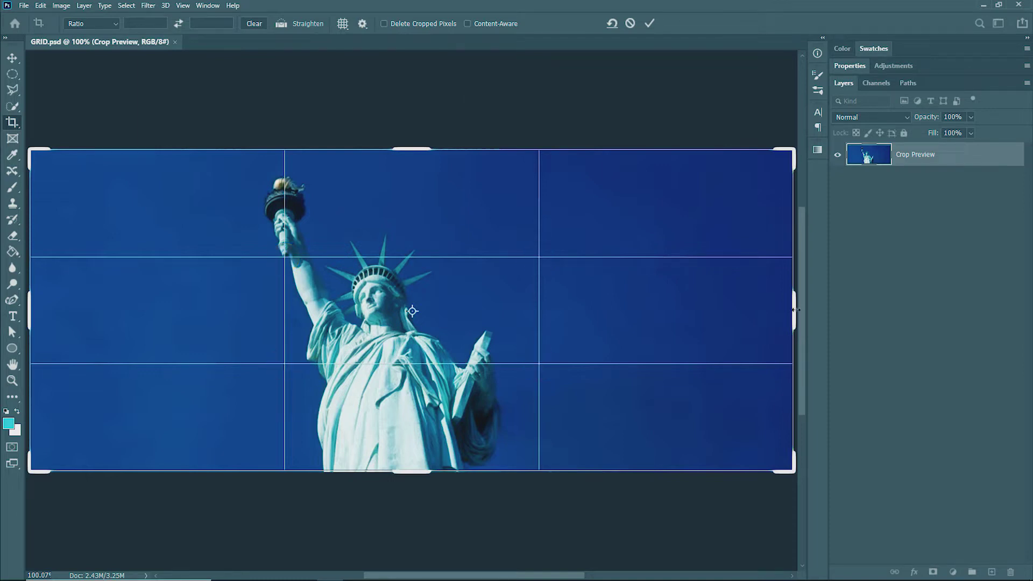
{"action": "left_click_drag", "start_coordinate": [795, 310], "coordinate": [622, 311]}
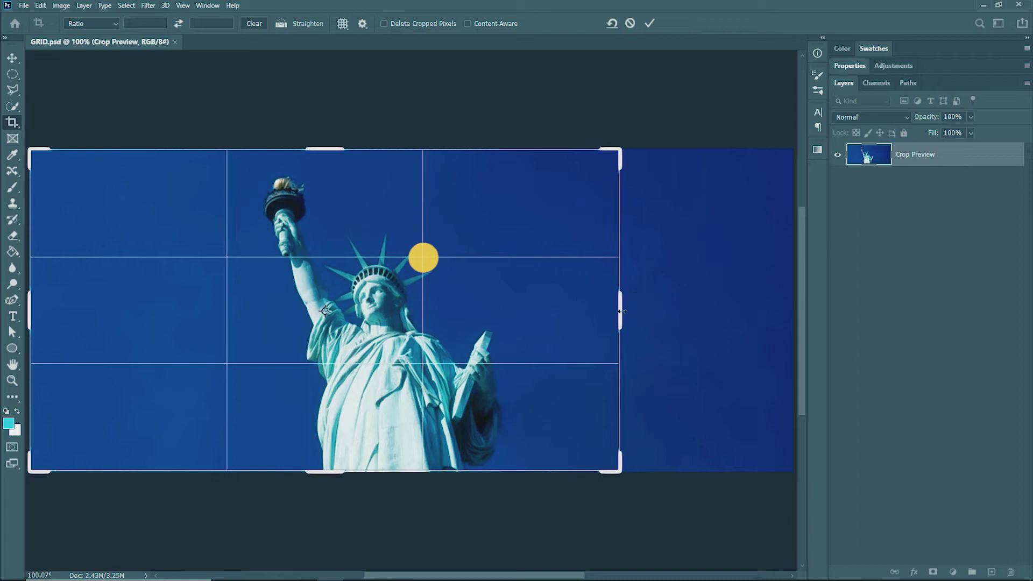
{"action": "left_click", "coordinate": [650, 24]}
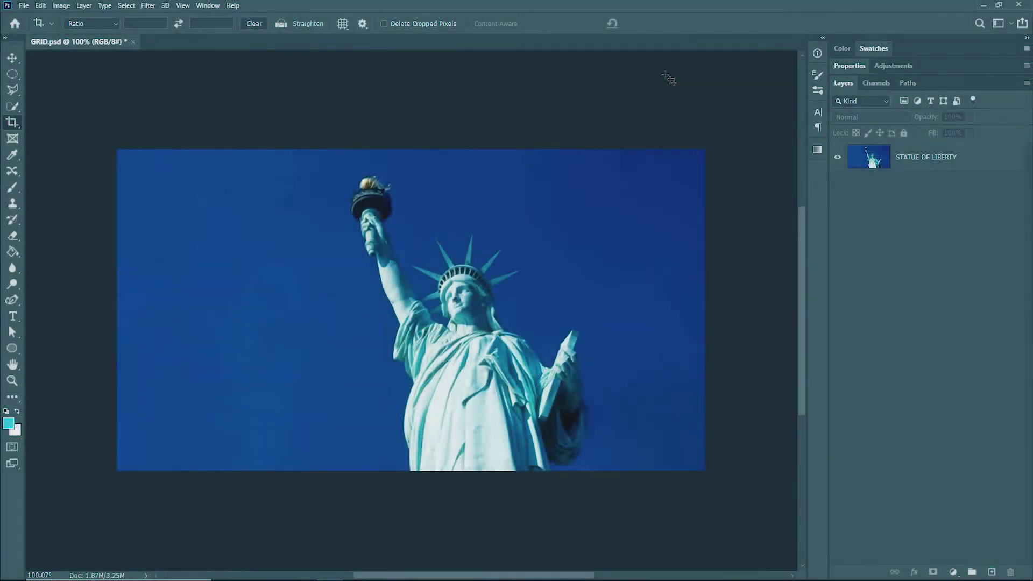
Step: Switch the crop overlay to Grid, then reopen the overlay menu
{"action": "left_click", "coordinate": [343, 24]}
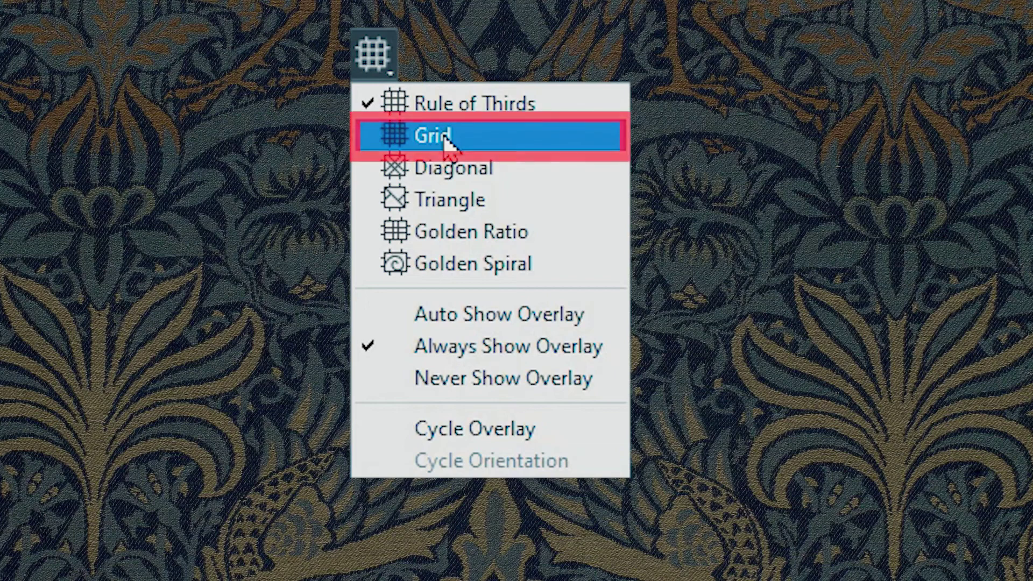
{"action": "left_click", "coordinate": [462, 144]}
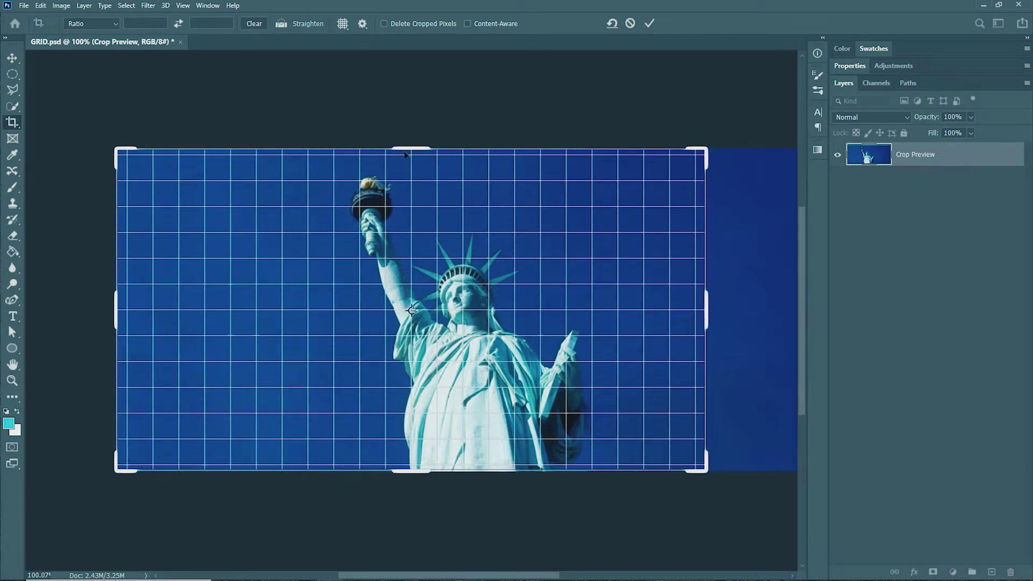
{"action": "left_click", "coordinate": [349, 25]}
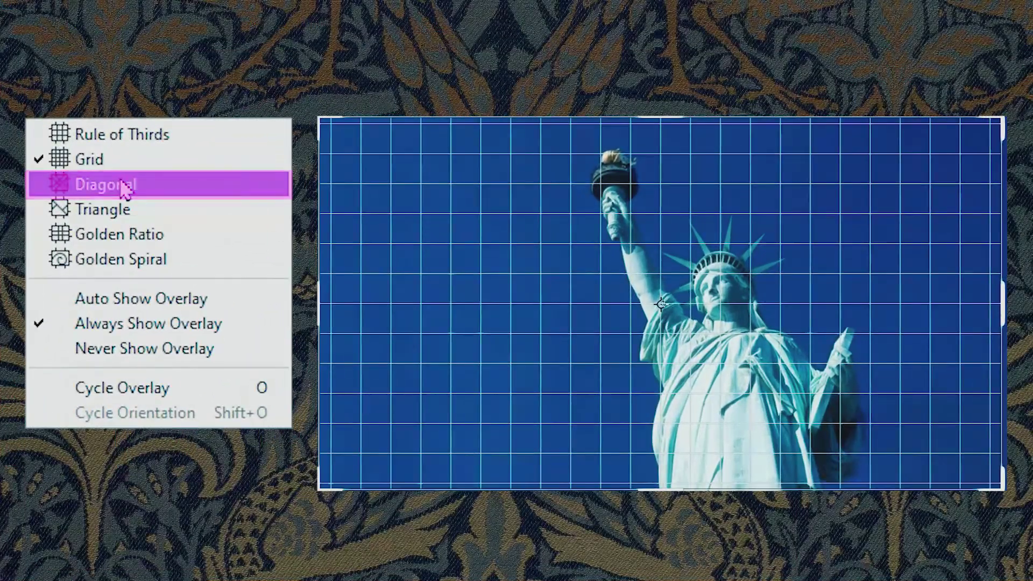
Step: Try the Diagonal, Triangle, Golden Ratio and Golden Spiral overlays while nudging the crop edges, then restore Rule of Thirds
{"action": "left_click", "coordinate": [368, 59]}
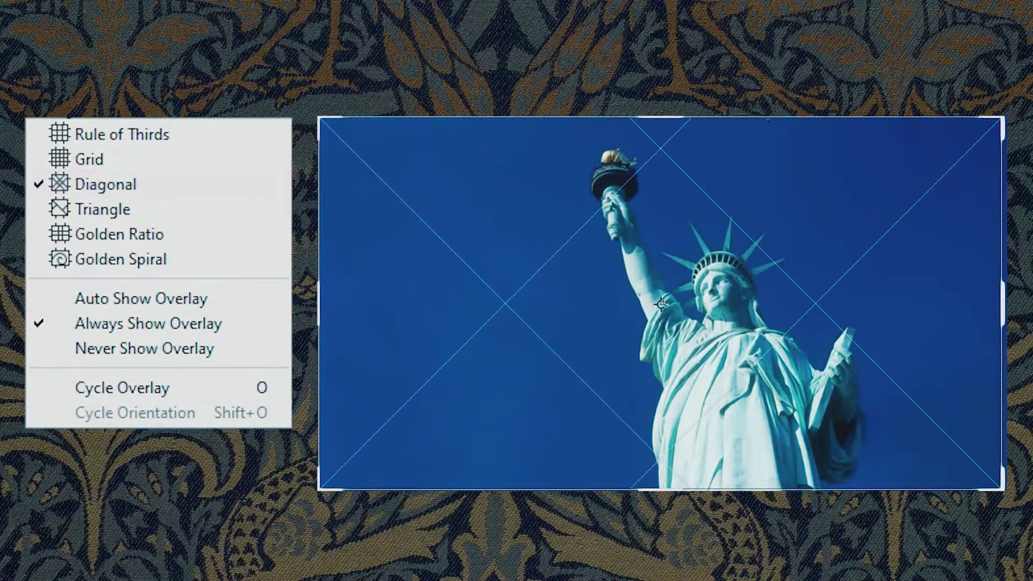
{"action": "left_click_drag", "start_coordinate": [1002, 299], "coordinate": [973, 298]}
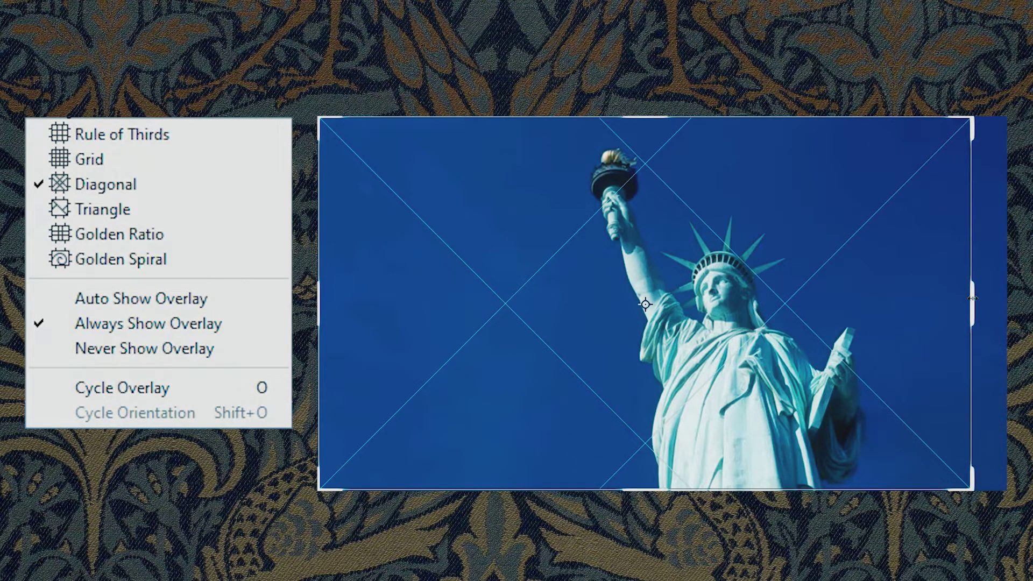
{"action": "left_click", "coordinate": [107, 210]}
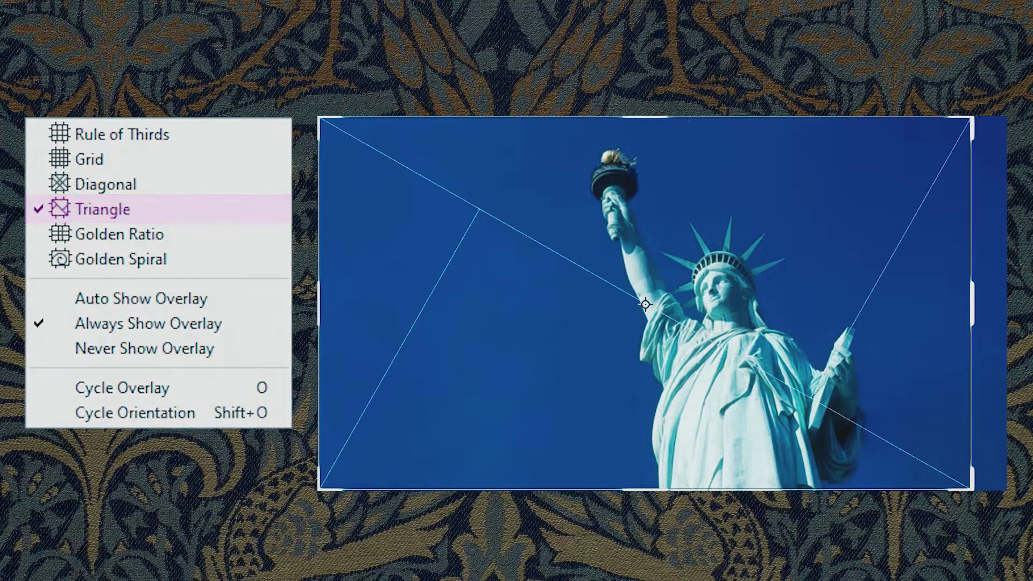
{"action": "mouse_move", "coordinate": [972, 117]}
{"action": "left_mouse_down"}
{"action": "mouse_move", "coordinate": [859, 180]}
{"action": "mouse_move", "coordinate": [963, 127]}
{"action": "left_mouse_up"}
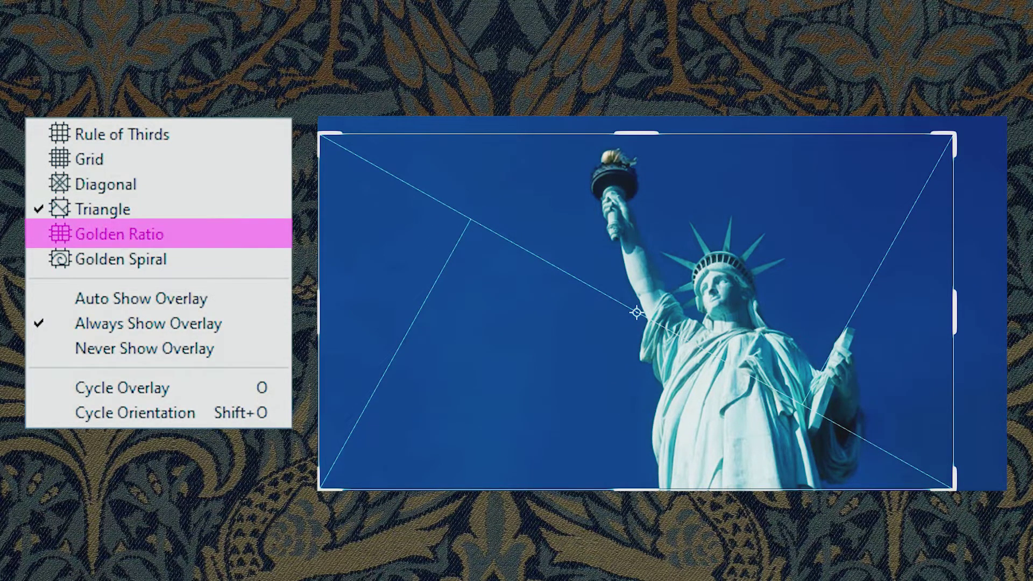
{"action": "left_click", "coordinate": [119, 237]}
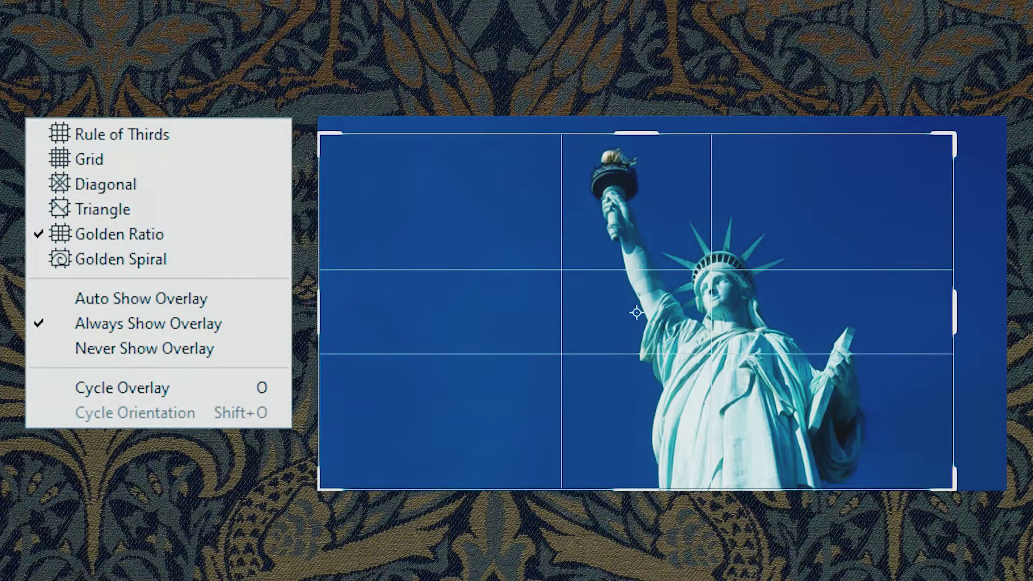
{"action": "left_click", "coordinate": [108, 260]}
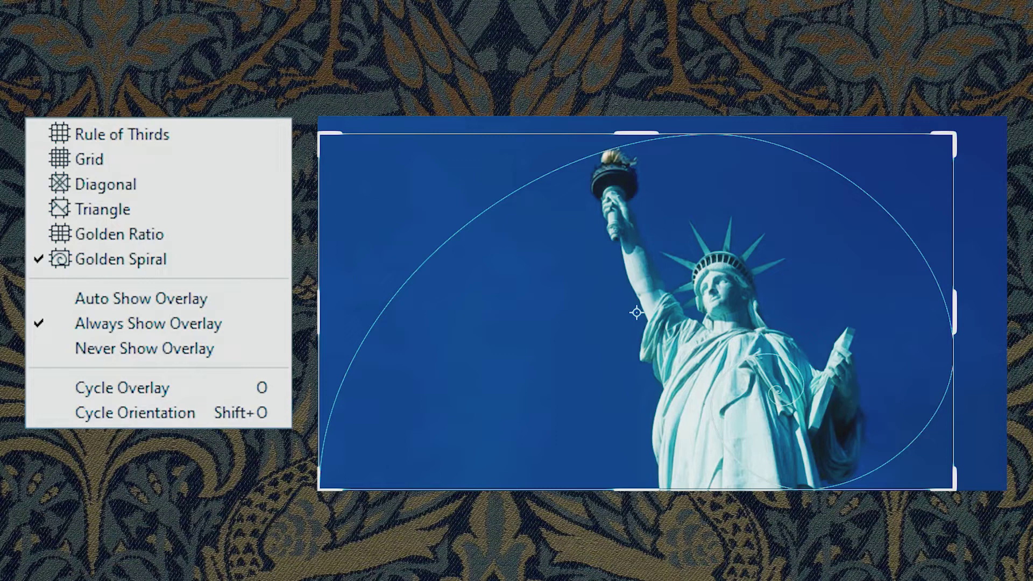
{"action": "left_click", "coordinate": [210, 137]}
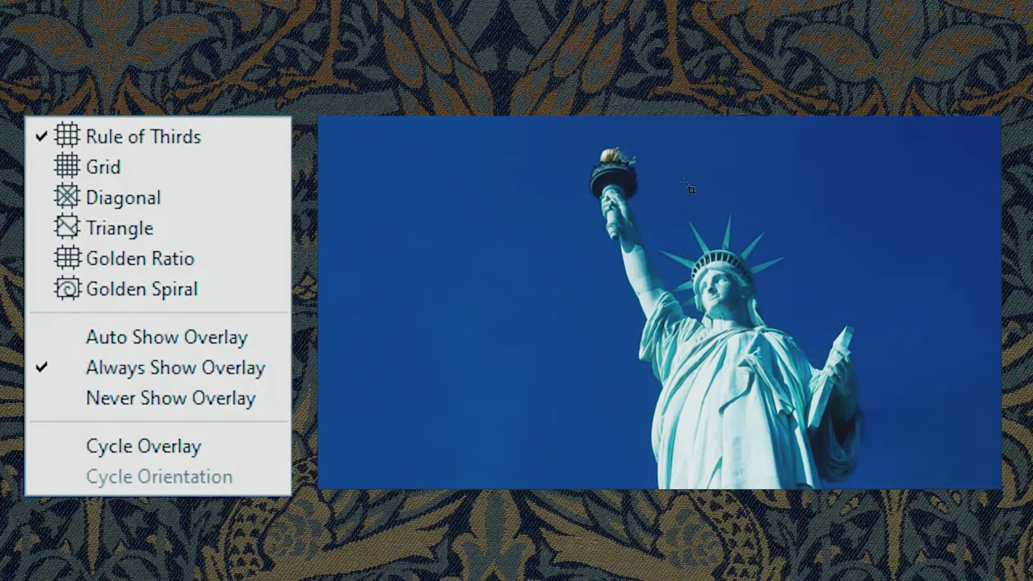
Step: Set the overlay to Auto Show Overlay, check it on the photo, then choose Never Show Overlay
{"action": "left_click", "coordinate": [690, 214]}
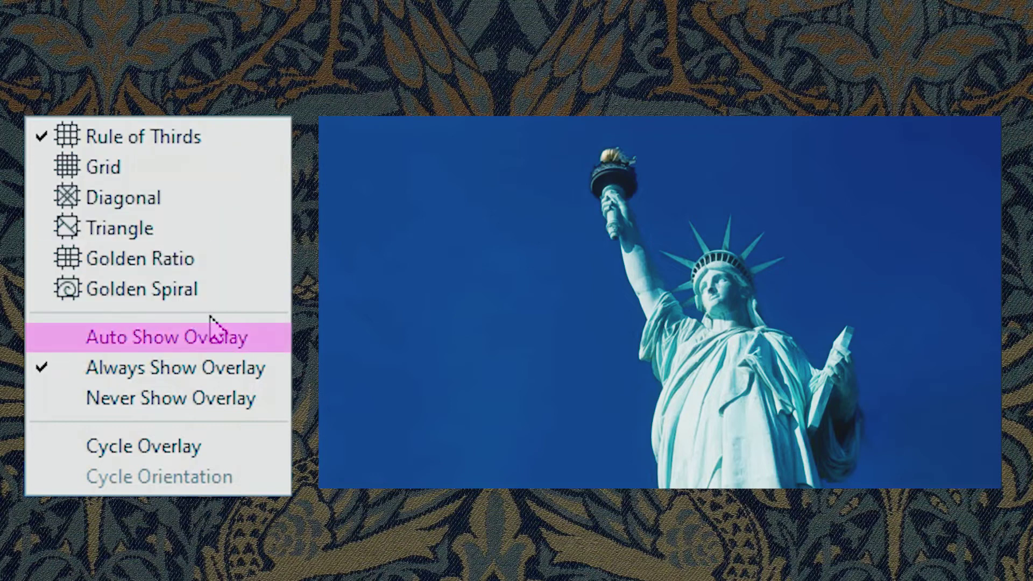
{"action": "left_click", "coordinate": [245, 340]}
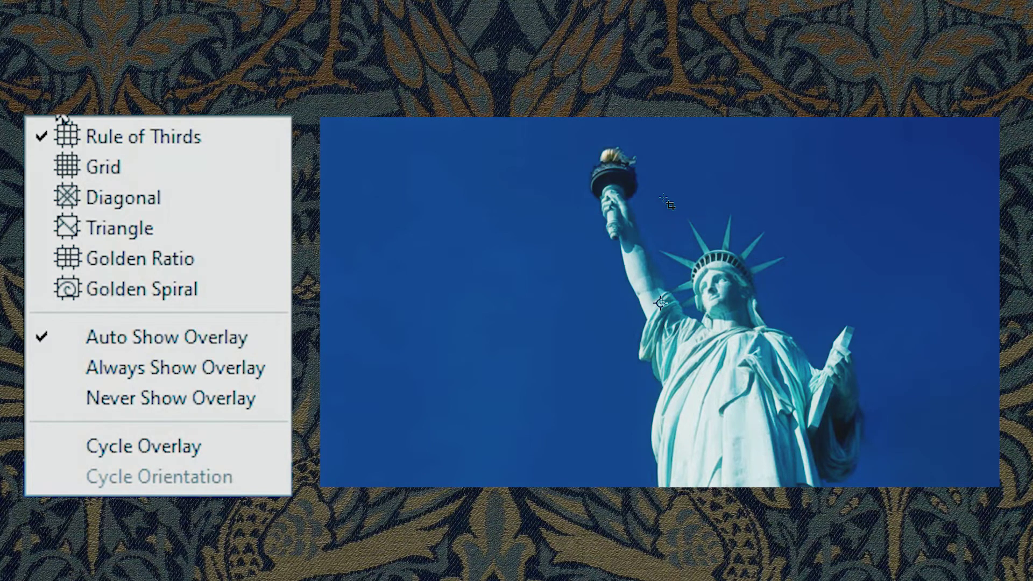
{"action": "left_click", "coordinate": [664, 199]}
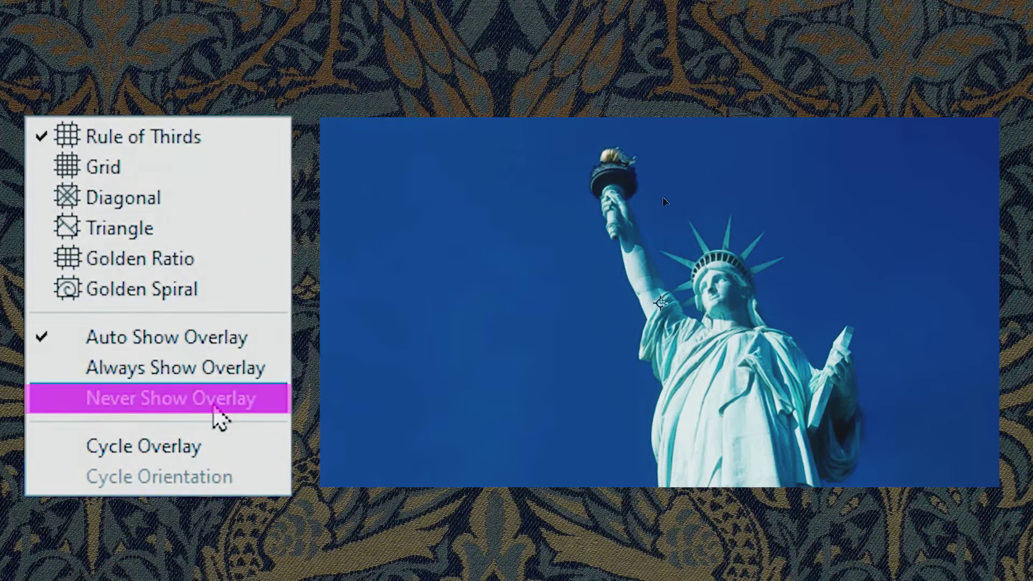
{"action": "left_click", "coordinate": [214, 407]}
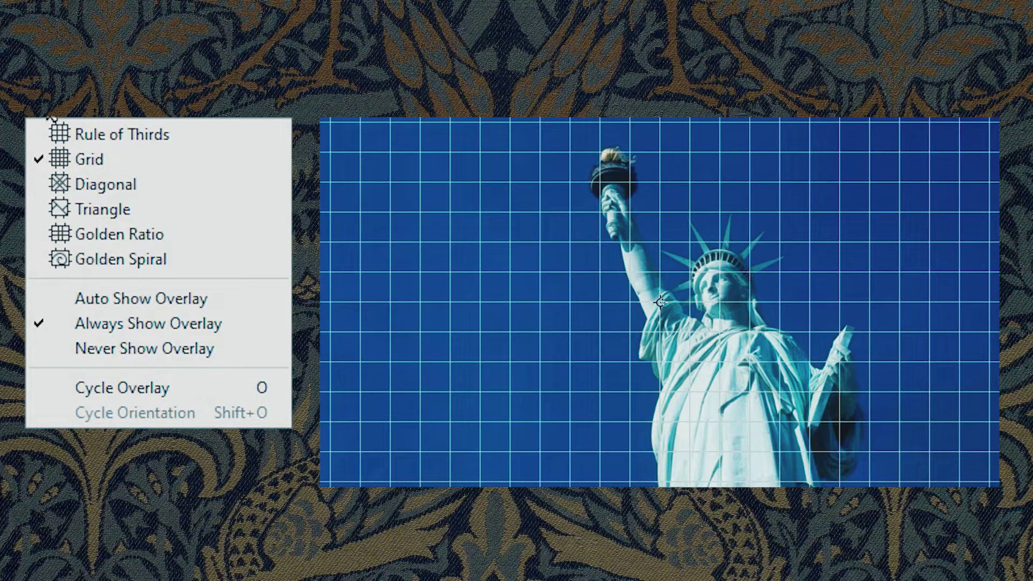
Step: Cycle the overlay with O through Diagonal, Triangle and Golden Ratio to Golden Spiral, then flip it once
{"action": "key", "text": "o"}
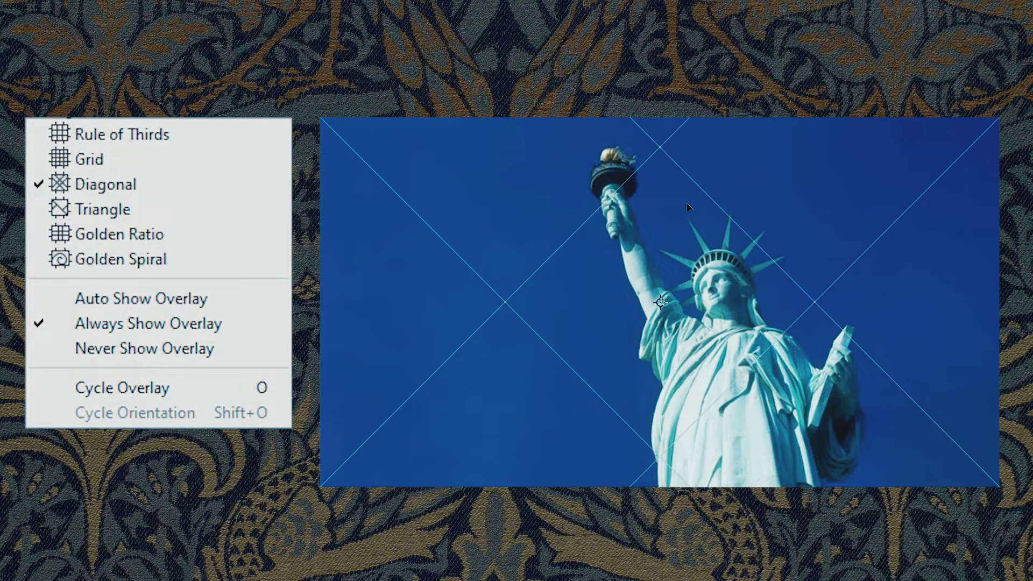
{"action": "key", "text": "o"}
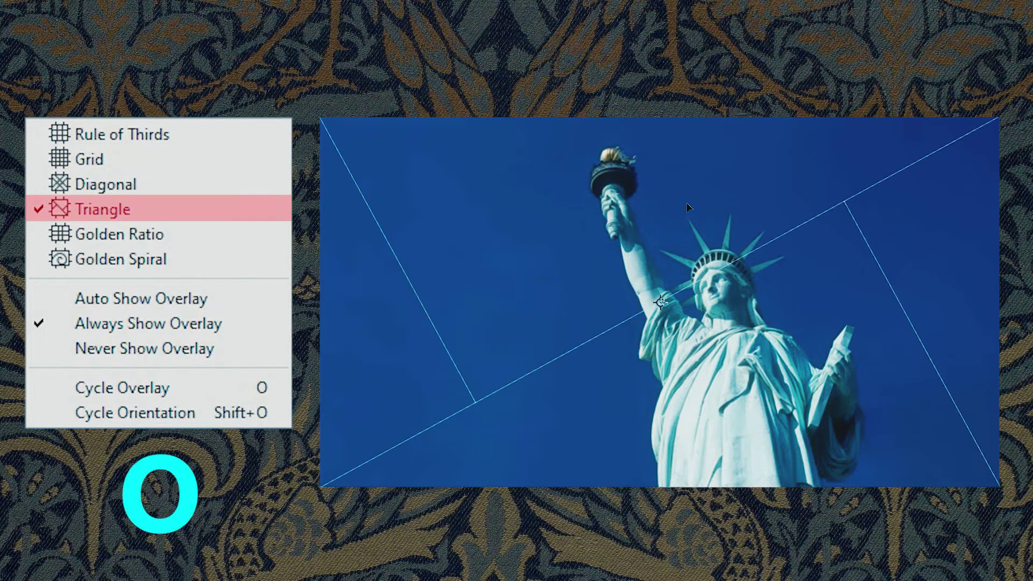
{"action": "key", "text": "o"}
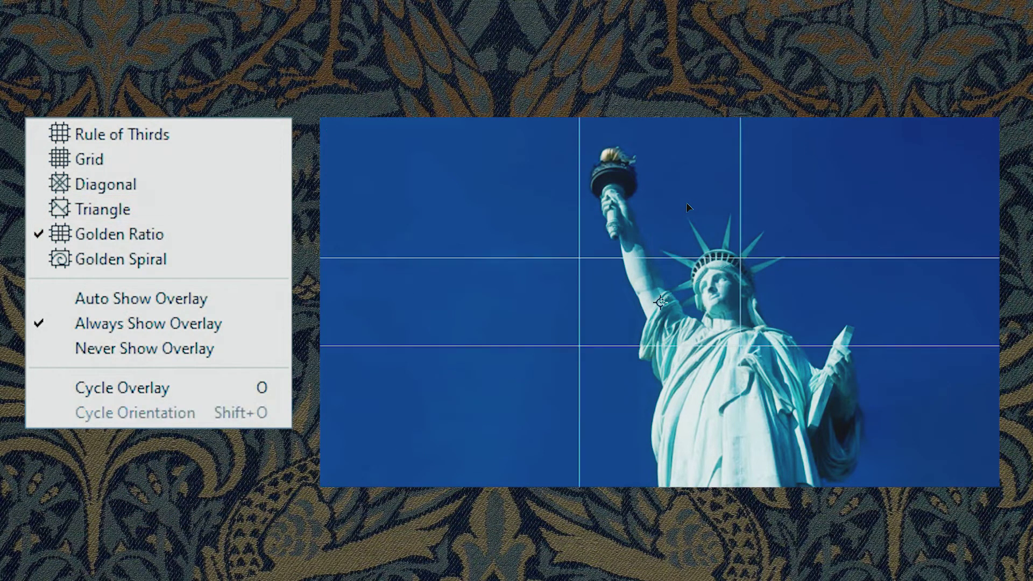
{"action": "key", "text": "o"}
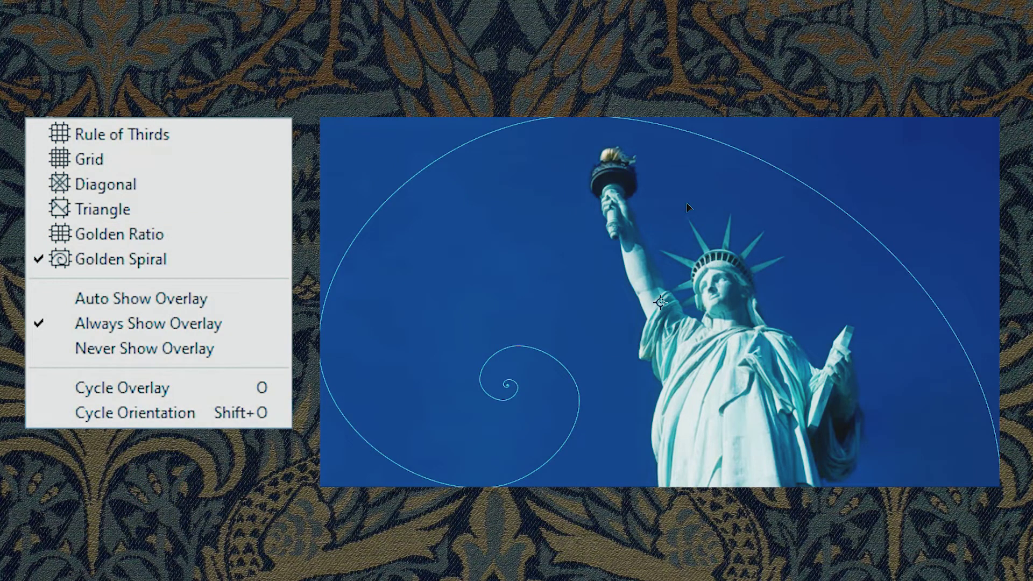
{"action": "key", "text": "shift+o"}
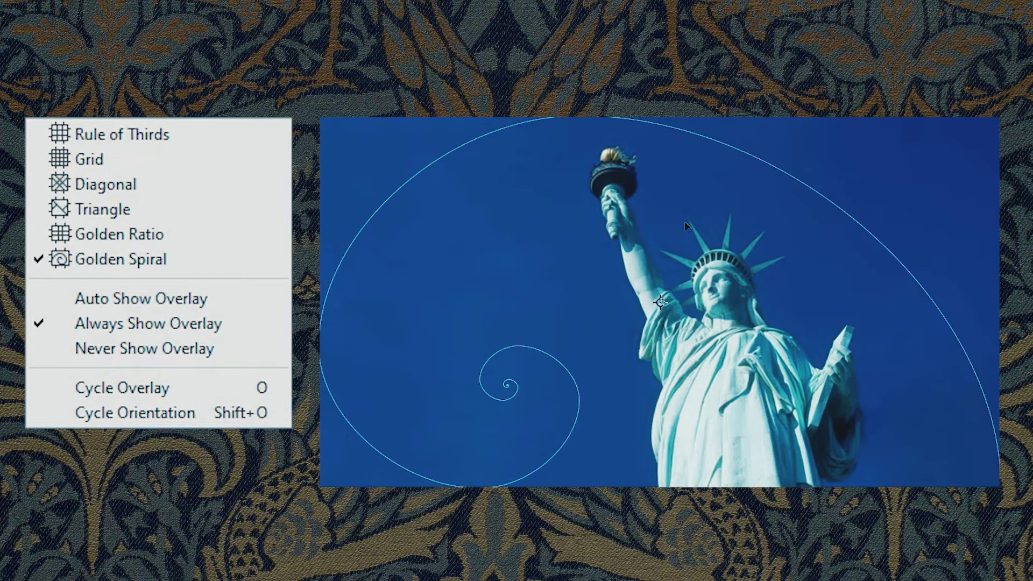
Step: Cycle the golden spiral's orientation with Shift+O, ending coiled at the upper right near the crown
{"action": "key", "text": "shift+o"}
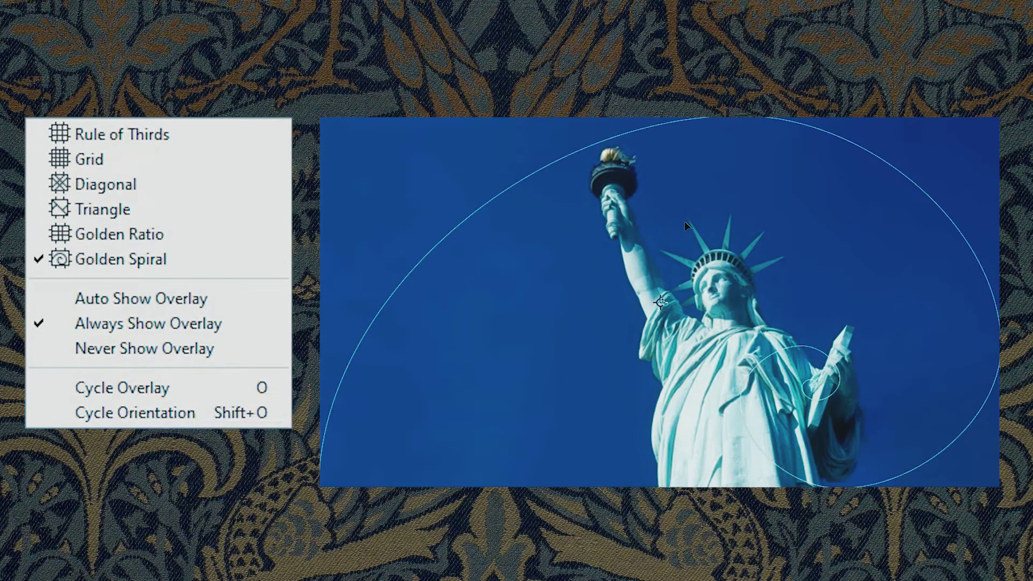
{"action": "key", "text": "shift+o"}
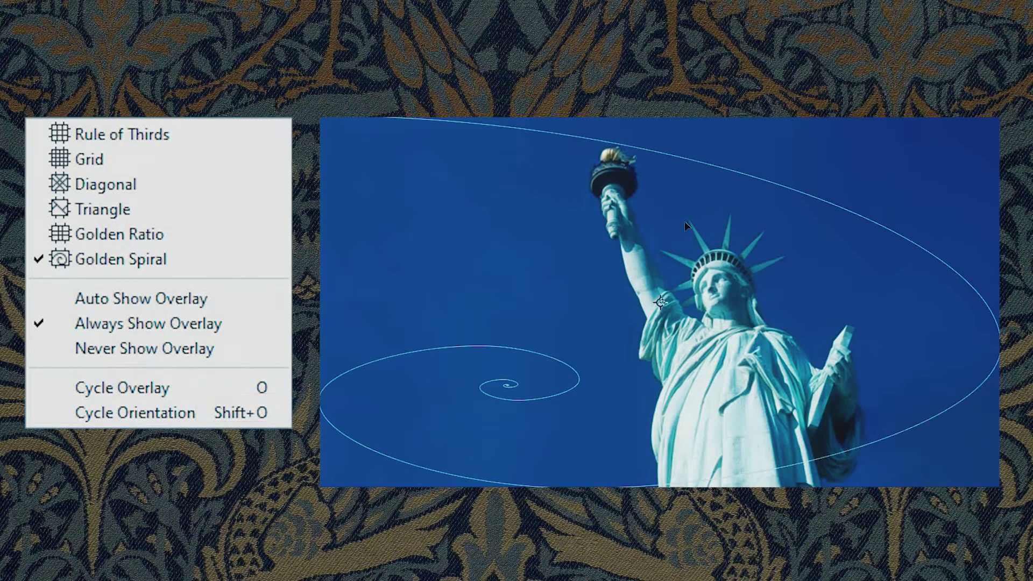
{"action": "key", "text": "shift+o"}
{"action": "key", "text": "shift+o"}
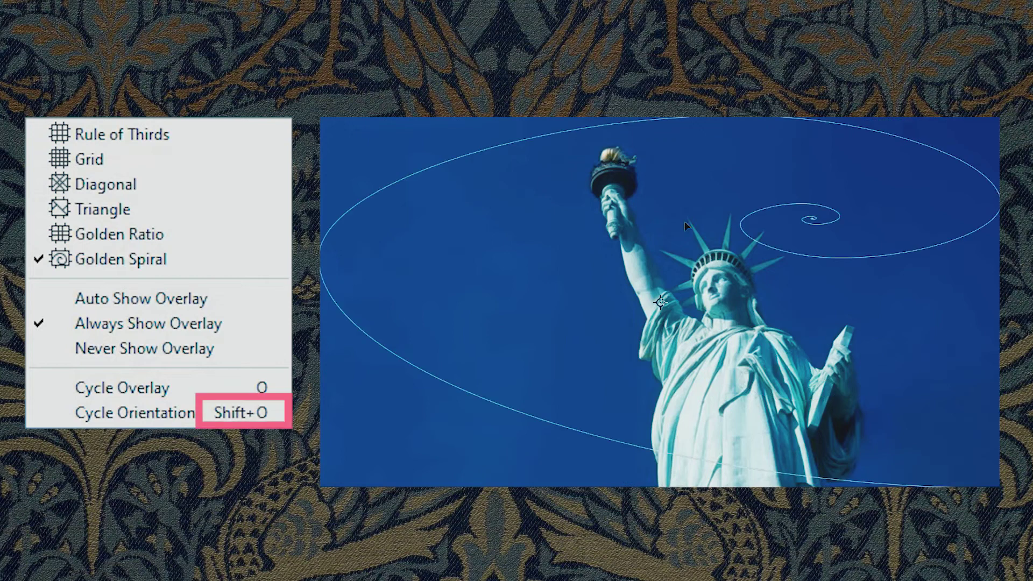
{"action": "key", "text": "shift+o"}
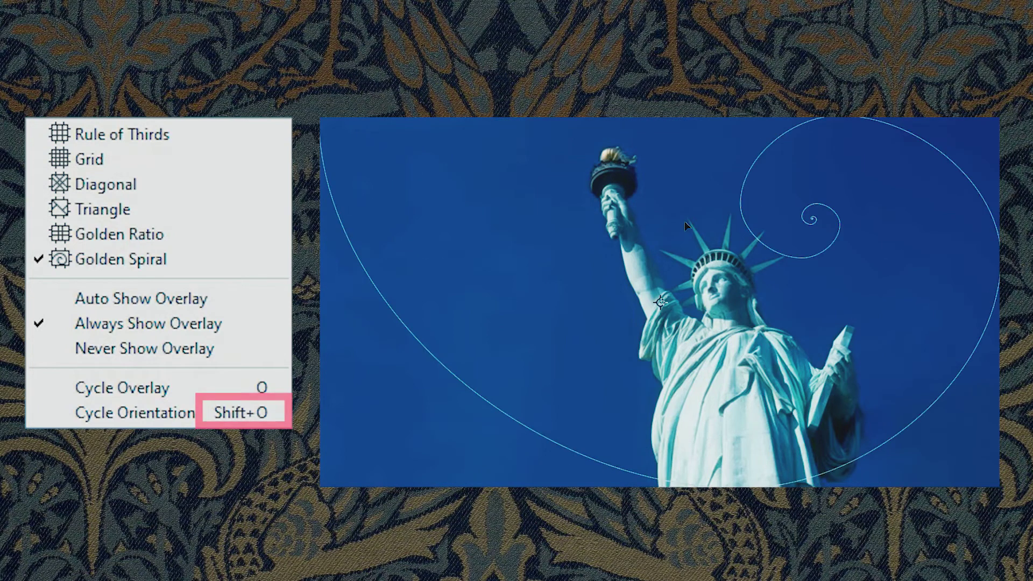
{"action": "key", "text": "shift+o"}
{"action": "key", "text": "shift+o"}
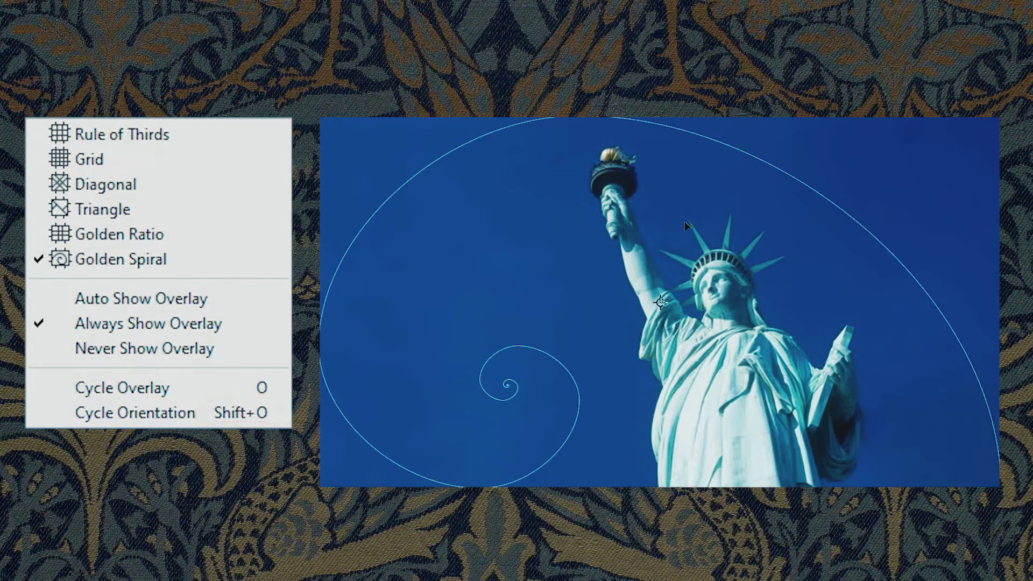